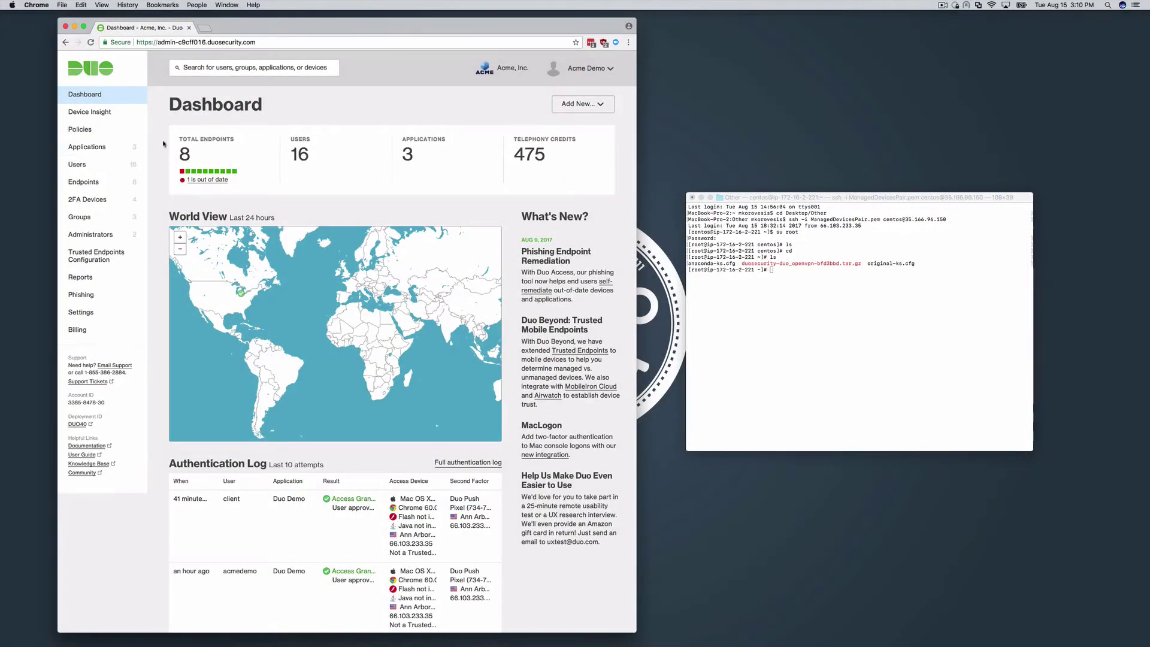
# Step: Protect a new OpenVPN application from the Applications list in Duo Admin Panel
pyautogui.click(108, 146)
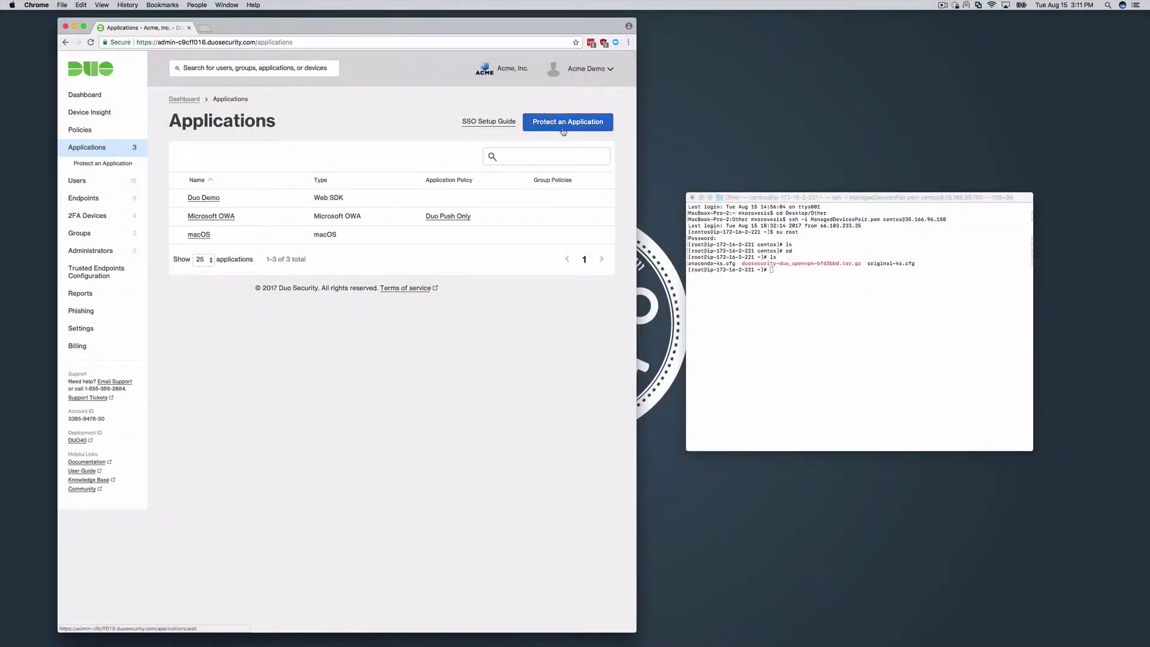
pyautogui.click(563, 130)
pyautogui.write('o')
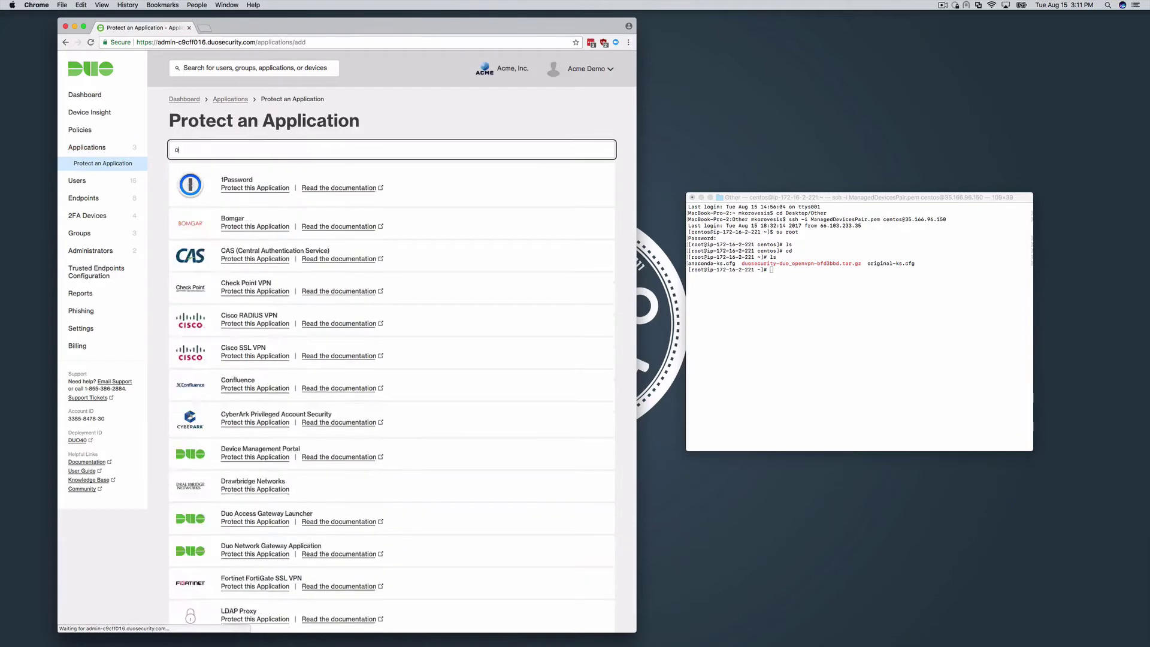
pyautogui.write('penvpn')
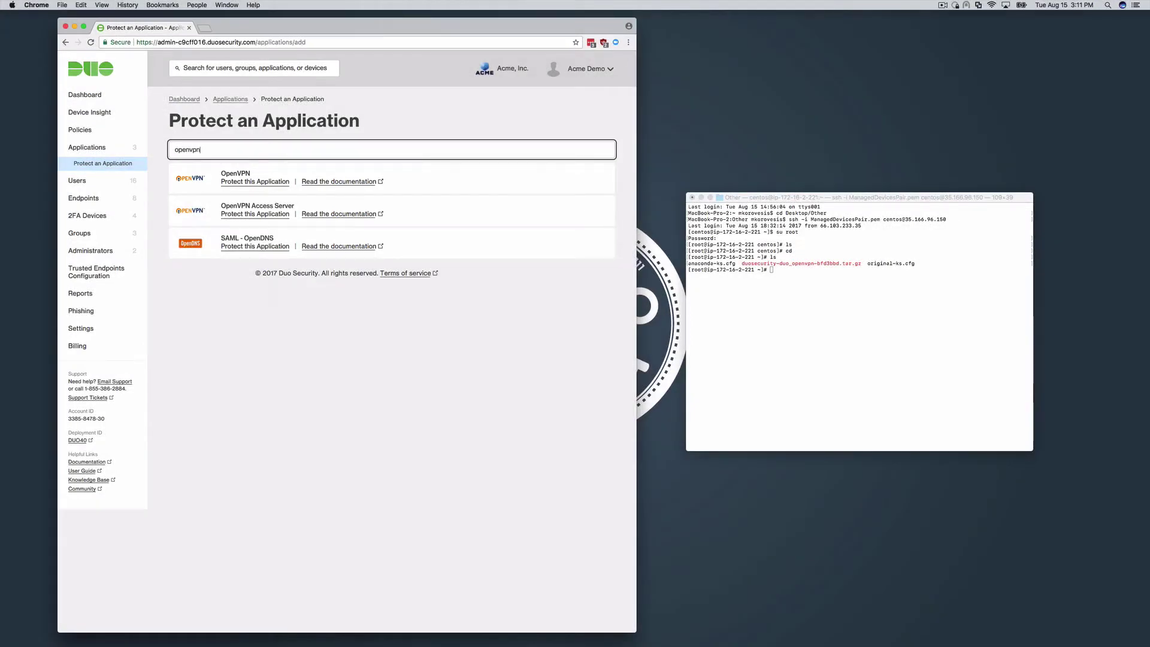
pyautogui.click(266, 183)
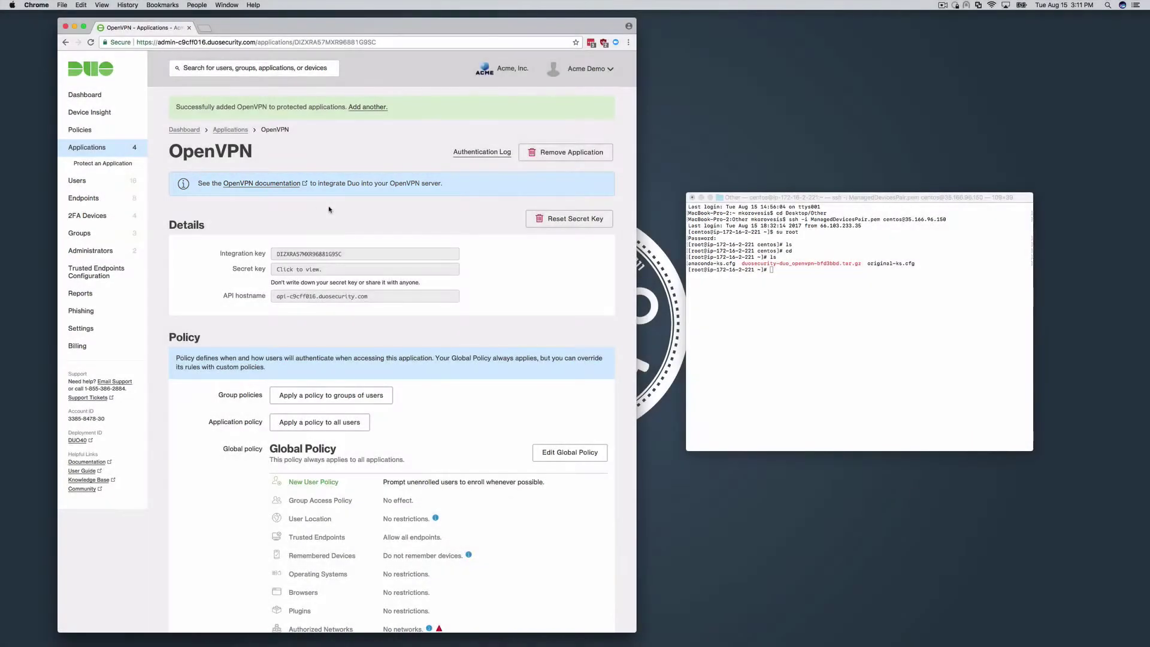
# Step: Follow the banner link to the Duo OpenVPN integration documentation
pyautogui.click(290, 185)
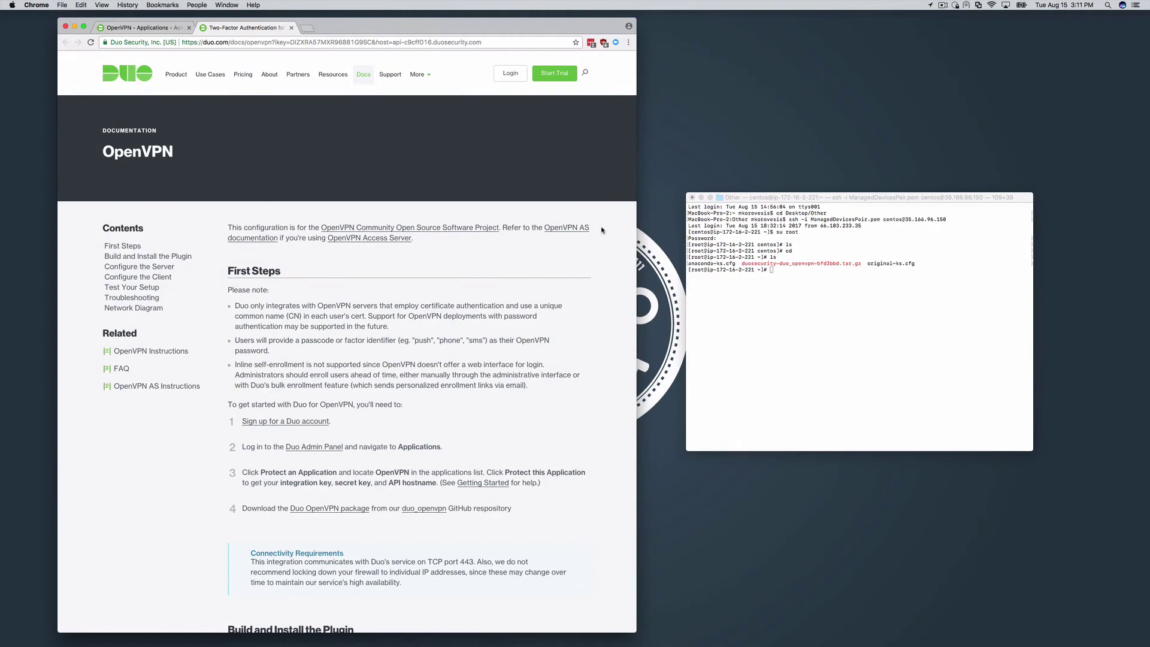
pyautogui.scroll(-5, 605, 283)
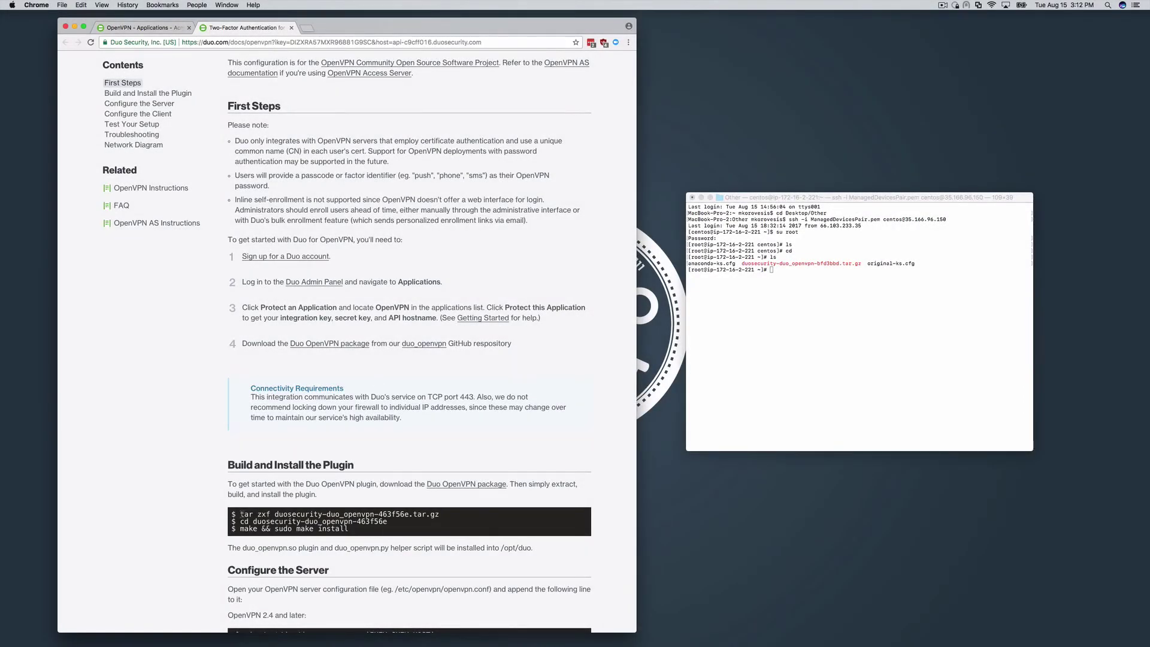
# Step: Run the tar zxf extraction of the duo_openvpn package and cd into the extracted folder
pyautogui.moveTo(240, 514); pyautogui.dragTo(379, 514)
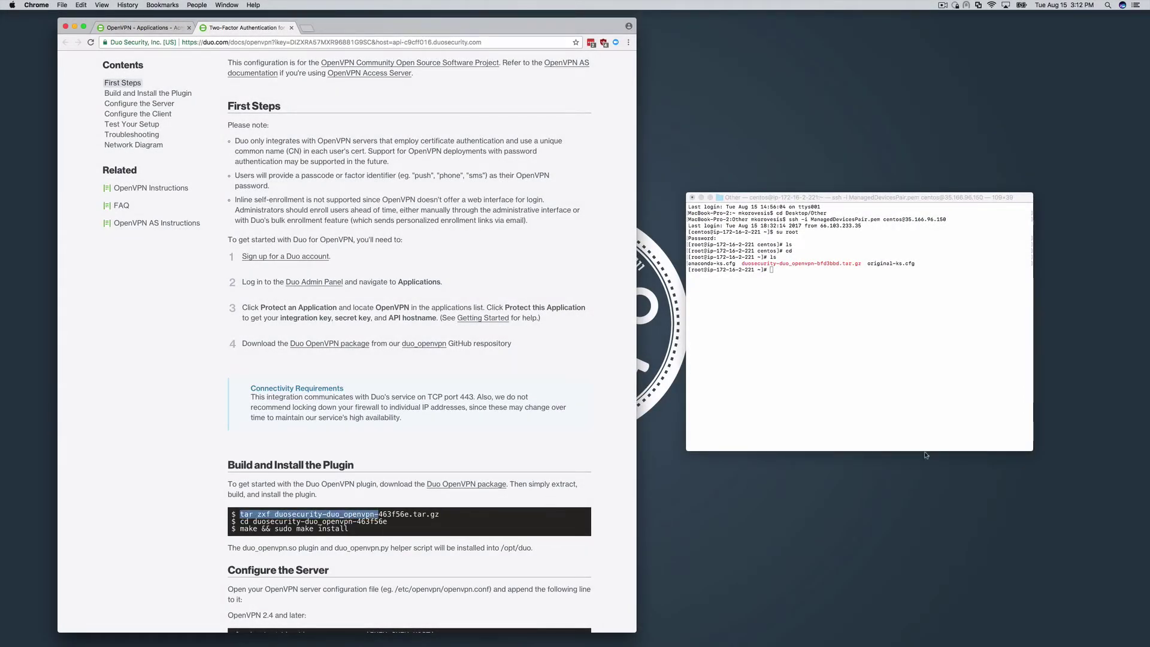
pyautogui.click(896, 376)
pyautogui.press('super+v')
pyautogui.press('Tab')
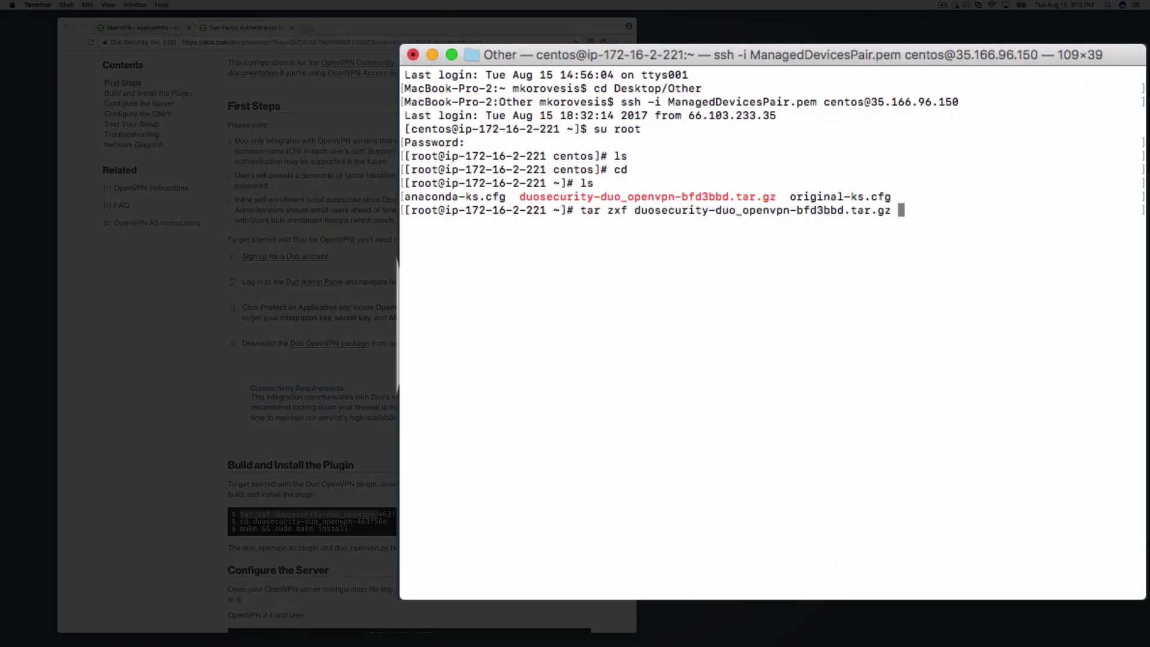
pyautogui.press('Return')
pyautogui.write('c')
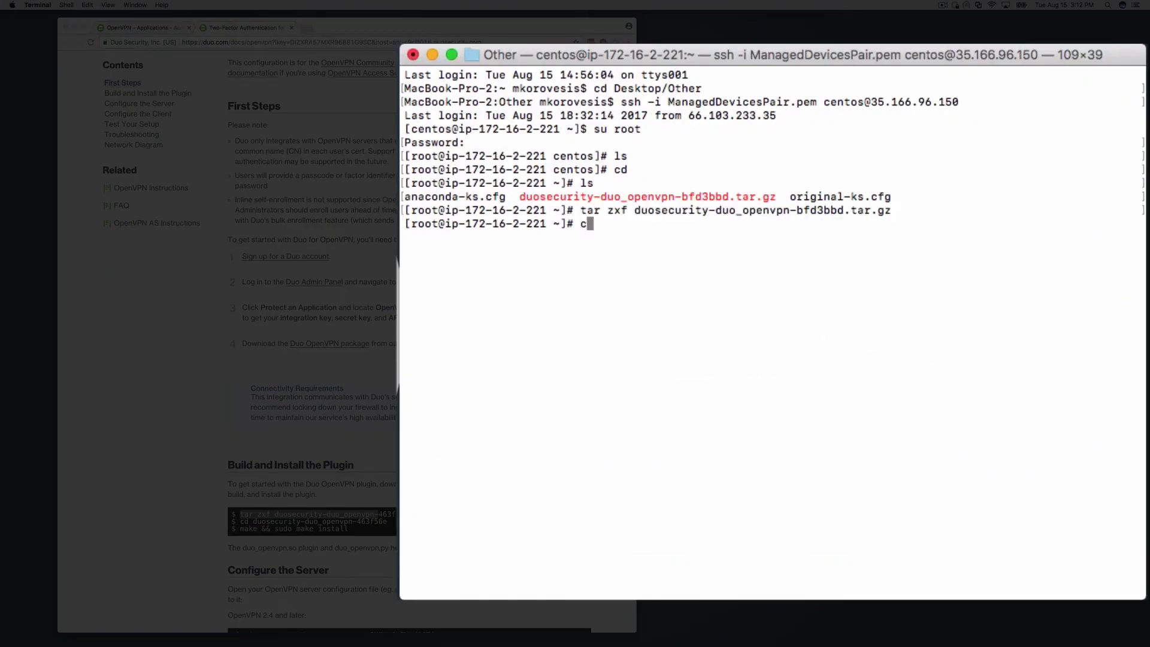
pyautogui.write('d duo')
pyautogui.press('Tab')
pyautogui.press('Return')
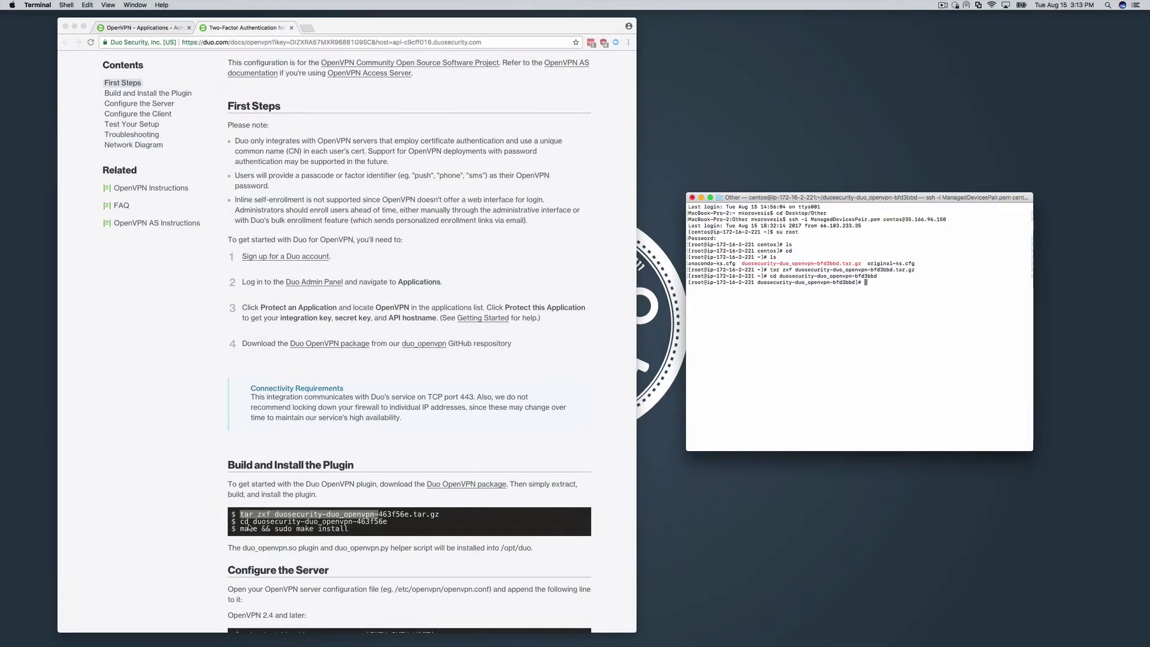
# Step: Run 'make && sudo make install' to compile and install the Duo plugin into /opt/duo
pyautogui.press('super+Tab')
pyautogui.moveTo(239, 528); pyautogui.dragTo(349, 528)
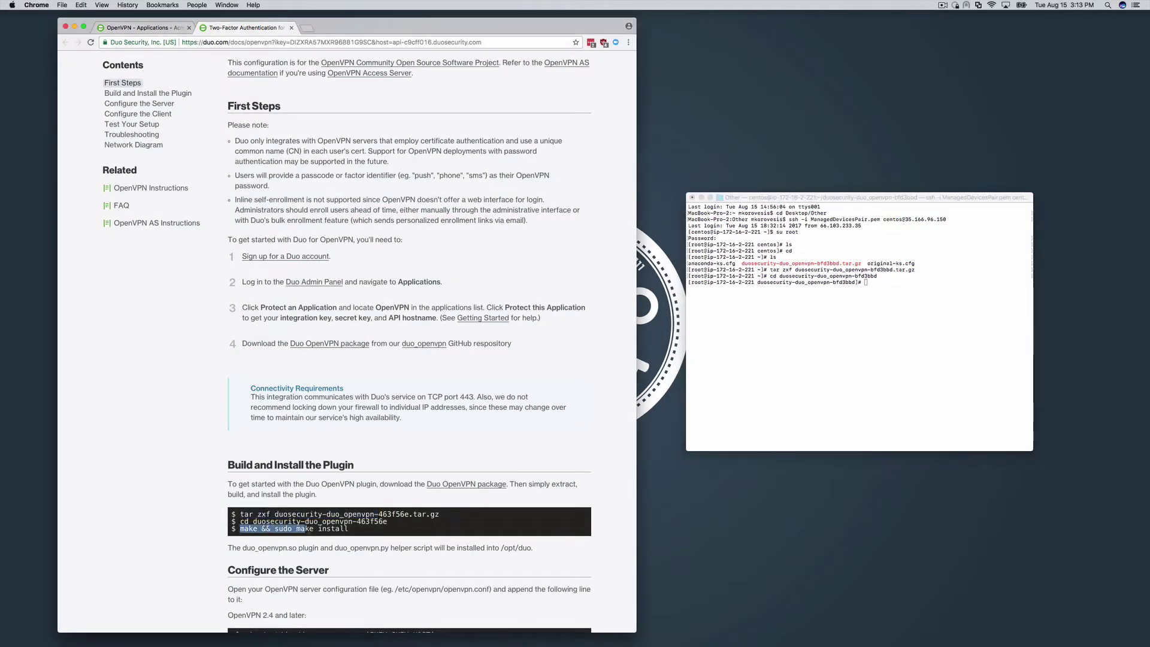
pyautogui.click(893, 432)
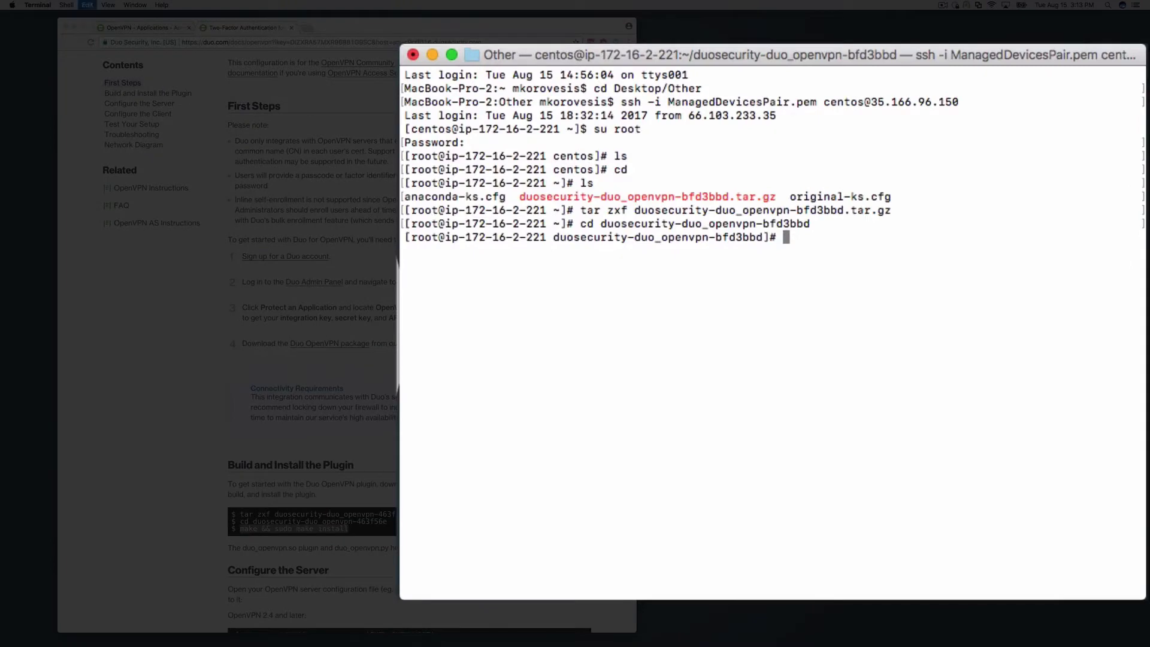
pyautogui.write('make && sudo make install')
pyautogui.press('Return')
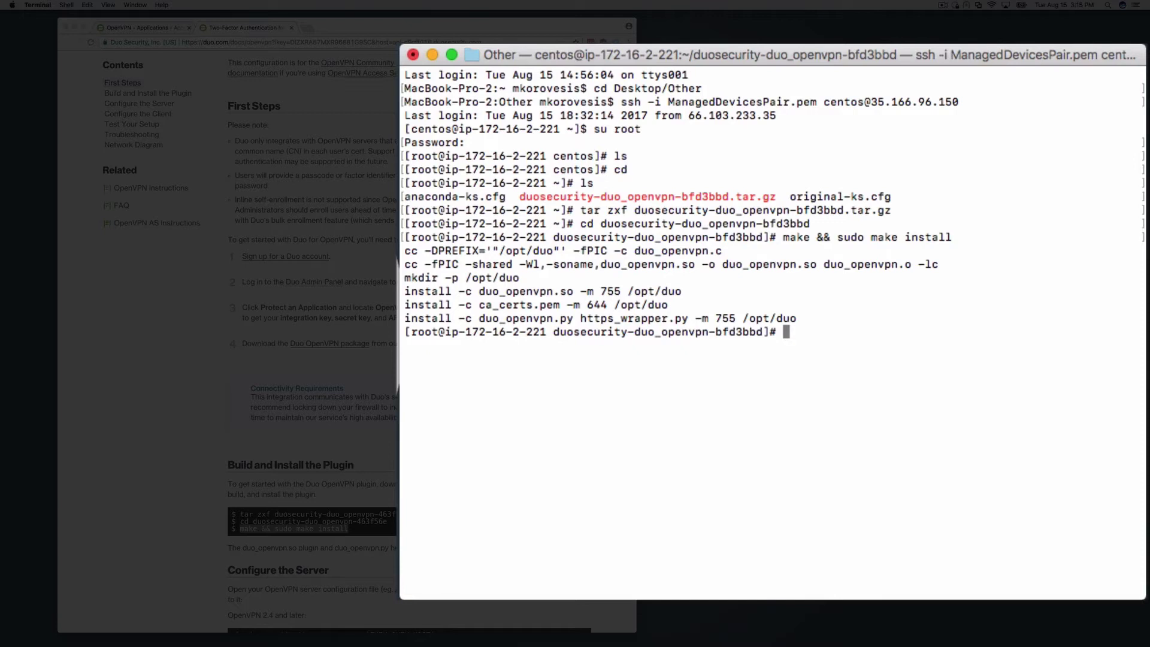
pyautogui.write('nan')
pyautogui.write('o /etc/')
pyautogui.write('openvpn/server.conf')
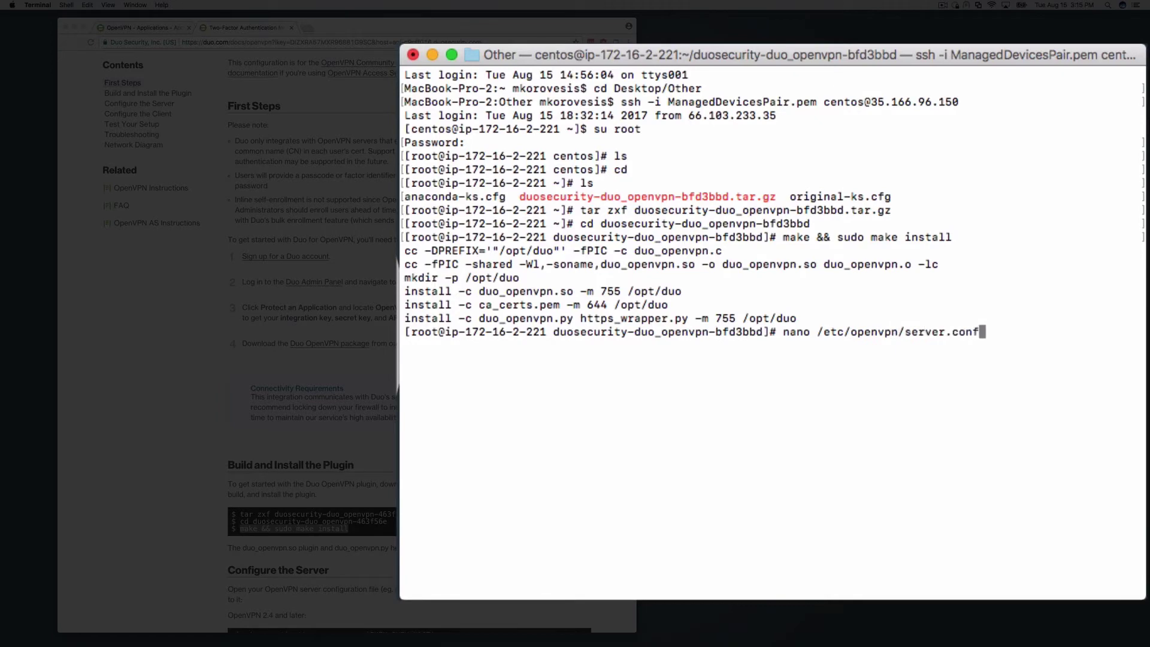
# Step: Run nano /etc/openvpn/server.conf and return to the guide's Configure the Server section
pyautogui.press('Return')
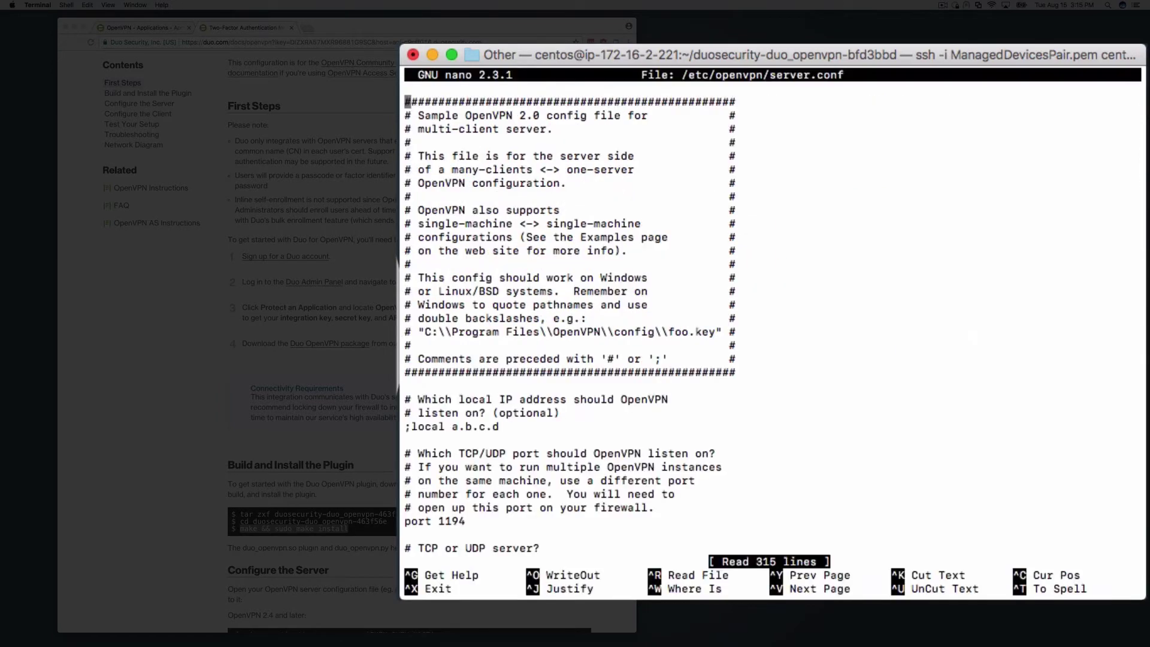
pyautogui.scroll(-5, 796, 385)
pyautogui.scroll(-5, 796, 385)
pyautogui.scroll(-5, 796, 385)
pyautogui.scroll(-5, 796, 385)
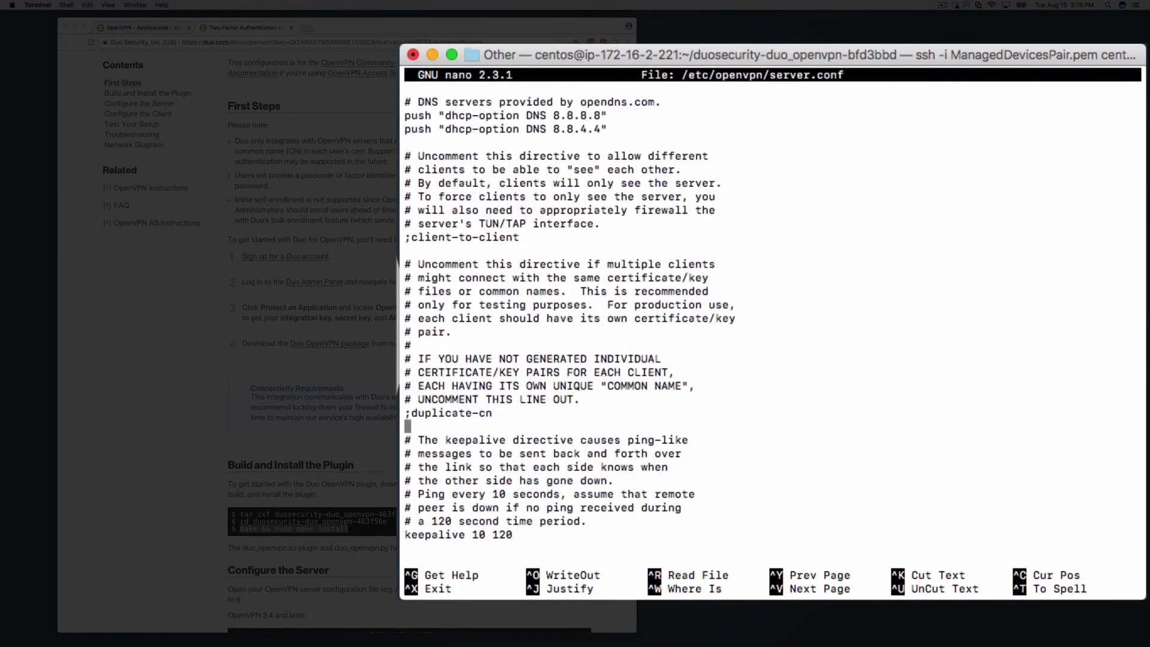
pyautogui.scroll(-5, 772, 324)
pyautogui.scroll(-10, 773, 323)
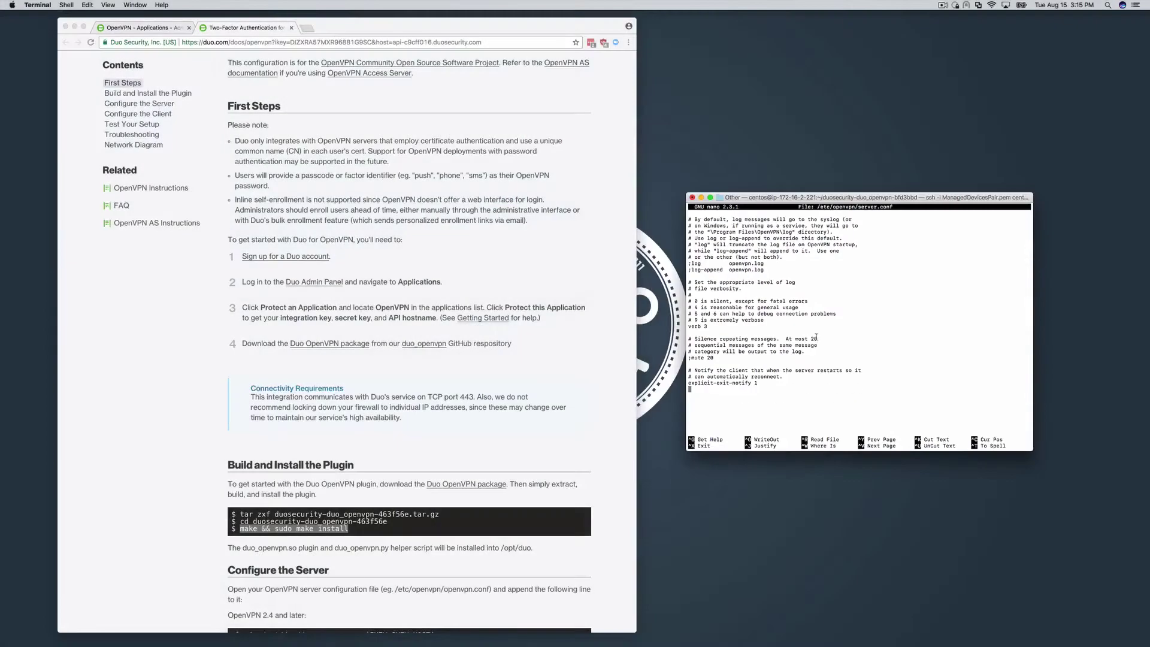
pyautogui.click(178, 412)
pyautogui.scroll(-2, 179, 413)
pyautogui.scroll(-3, 178, 412)
pyautogui.scroll(-3, 178, 412)
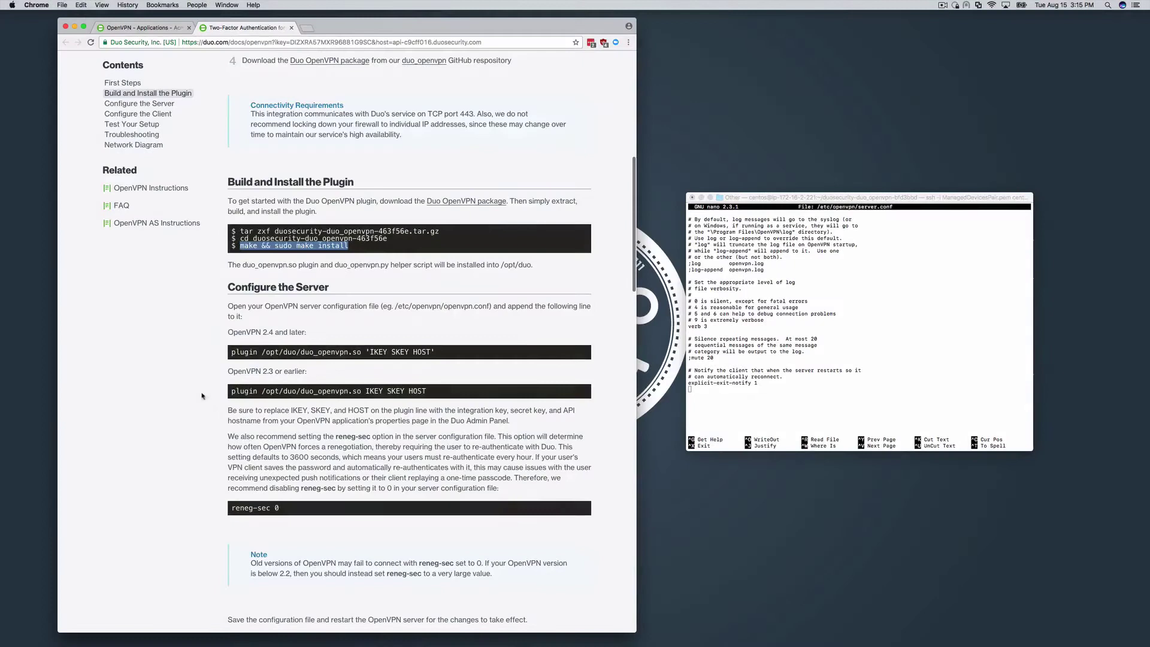
# Step: Paste the OpenVPN 2.4 plugin line at the end of server.conf and remove the IKEY SKEY HOST placeholders
pyautogui.moveTo(231, 351); pyautogui.dragTo(435, 351)
pyautogui.press('super+c')
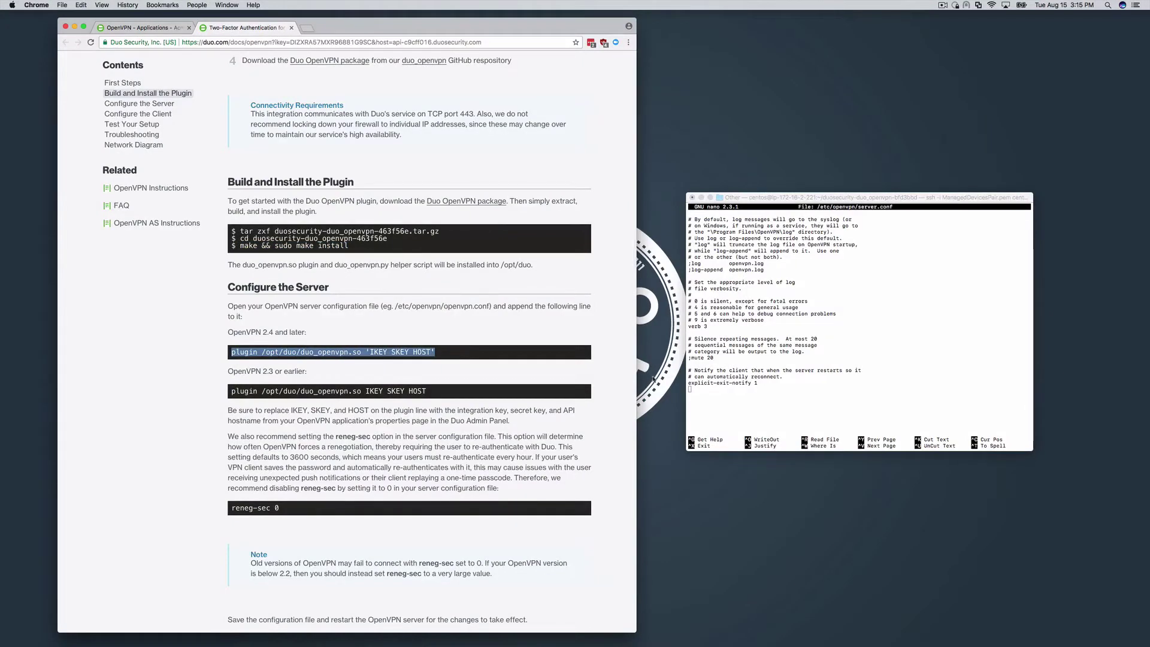
pyautogui.click(813, 385)
pyautogui.press('super+v')
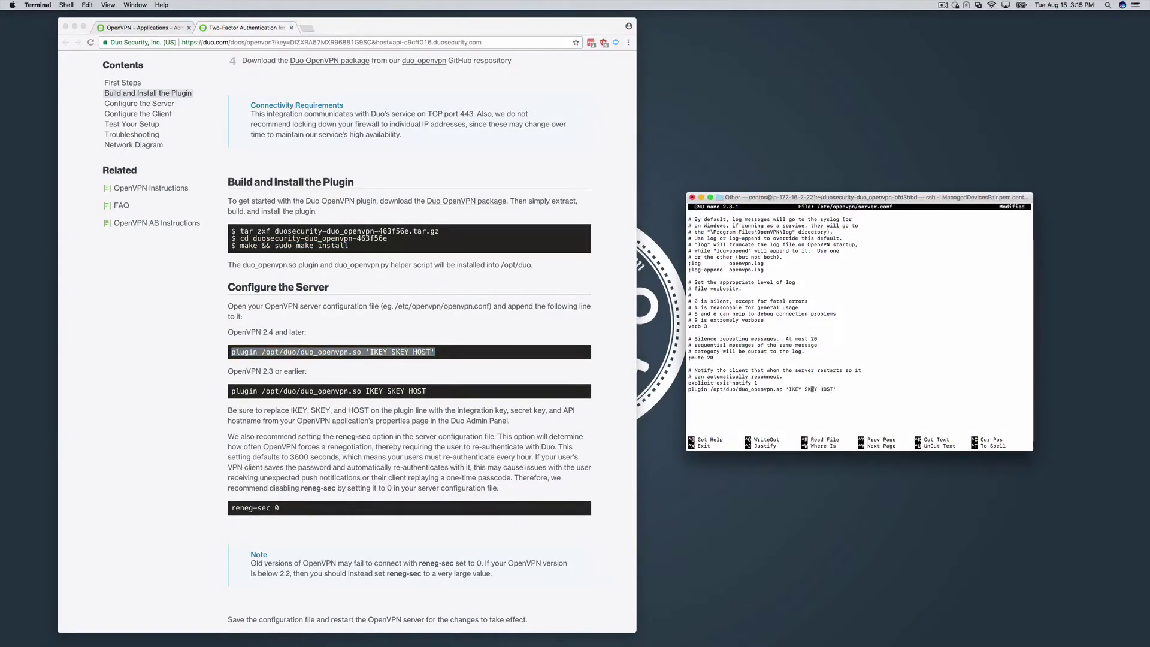
pyautogui.press('Left')
pyautogui.press('Left')
pyautogui.press('Left')
pyautogui.press('BackSpace')
pyautogui.press('BackSpace')
pyautogui.press('BackSpace')
pyautogui.press('Delete')
pyautogui.press('Delete')
pyautogui.press('Delete')
# Step: Copy the integration key and secret key from the Duo application page into the plugin line
pyautogui.click(144, 27)
pyautogui.doubleClick(362, 258)
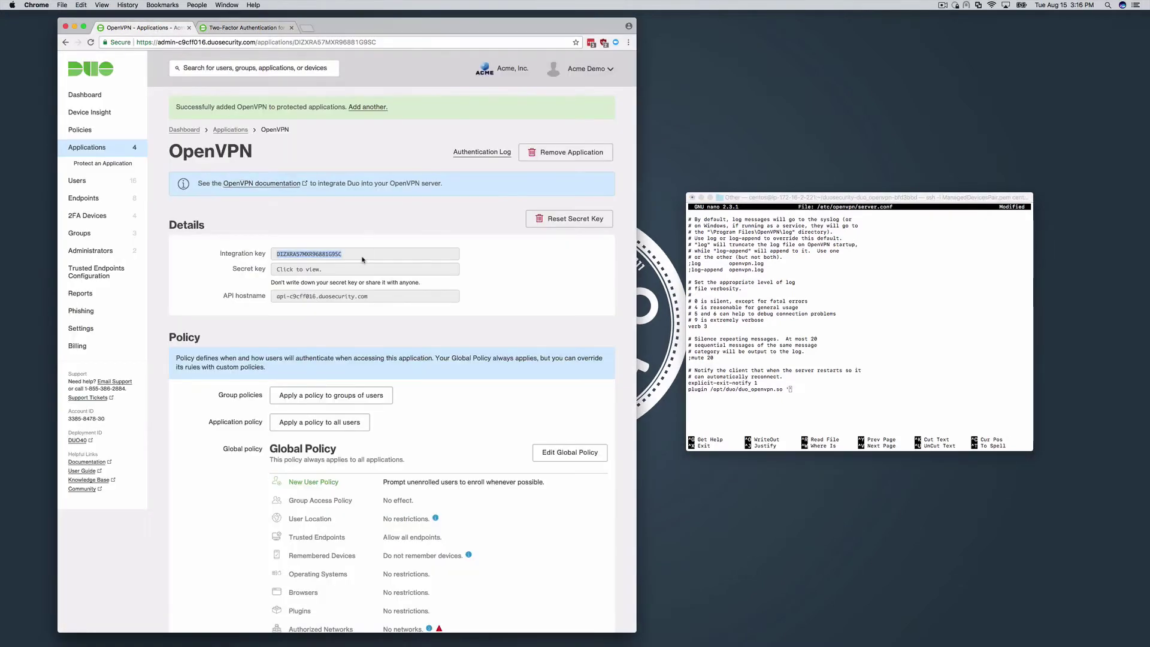
pyautogui.press('super+c')
pyautogui.click(822, 372)
pyautogui.press('super+v')
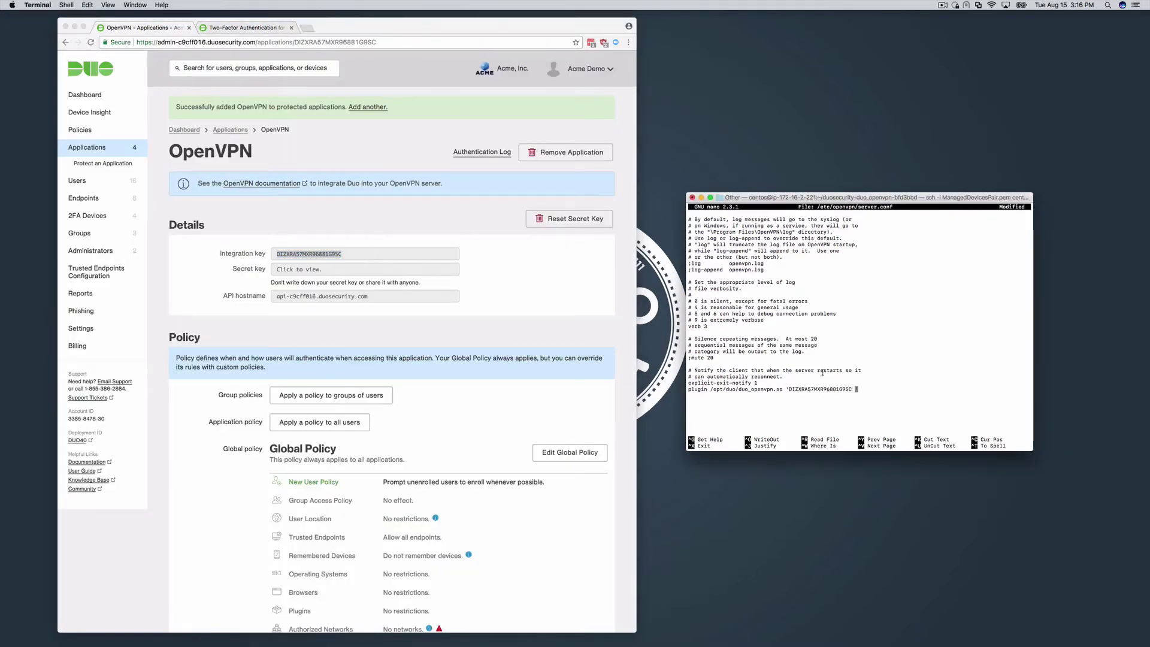
pyautogui.click(362, 269)
pyautogui.doubleClick(362, 269)
pyautogui.press('super+c')
pyautogui.click(878, 344)
pyautogui.press('super+v')
# Step: Copy the API hostname from the Duo application page to the end of the plugin line
pyautogui.click(350, 268)
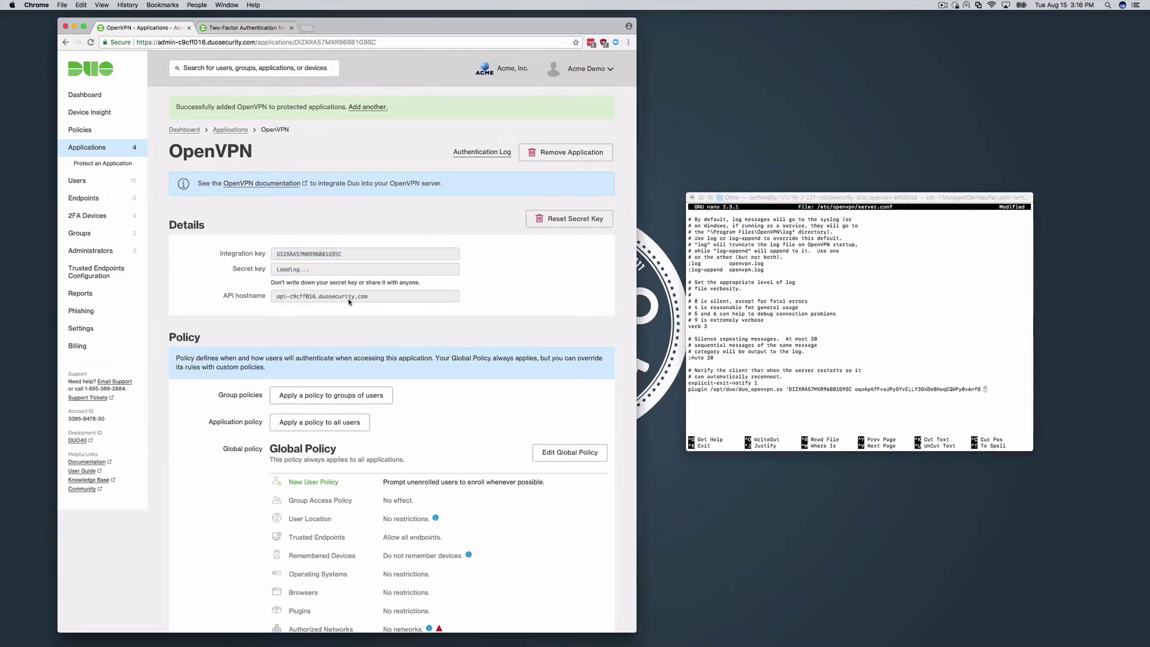
pyautogui.click(349, 300)
pyautogui.press('super+c')
pyautogui.click(920, 357)
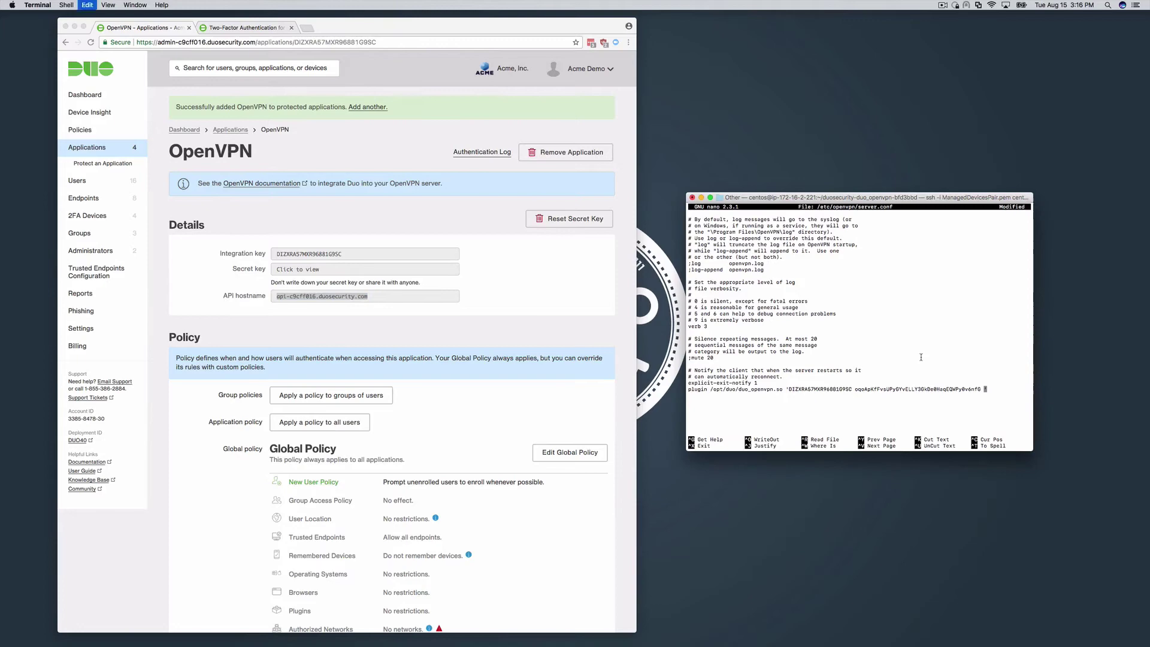
pyautogui.press('super+v')
pyautogui.click(243, 29)
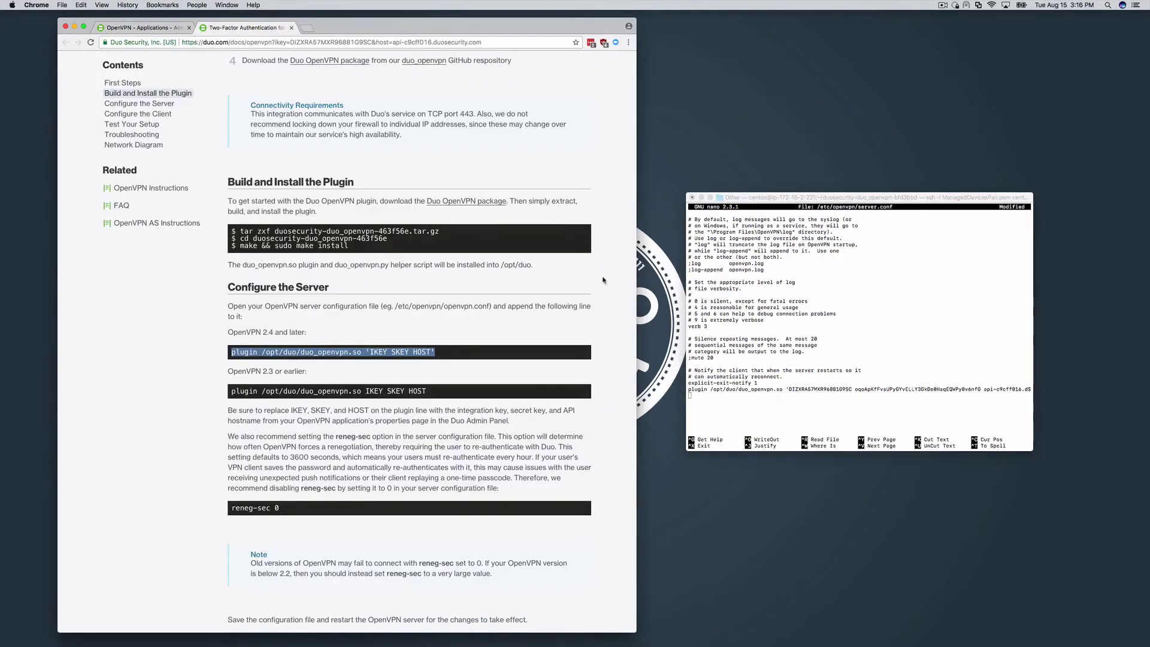
# Step: Add reneg-sec 0 below the plugin line and write server.conf out from nano
pyautogui.click(700, 396)
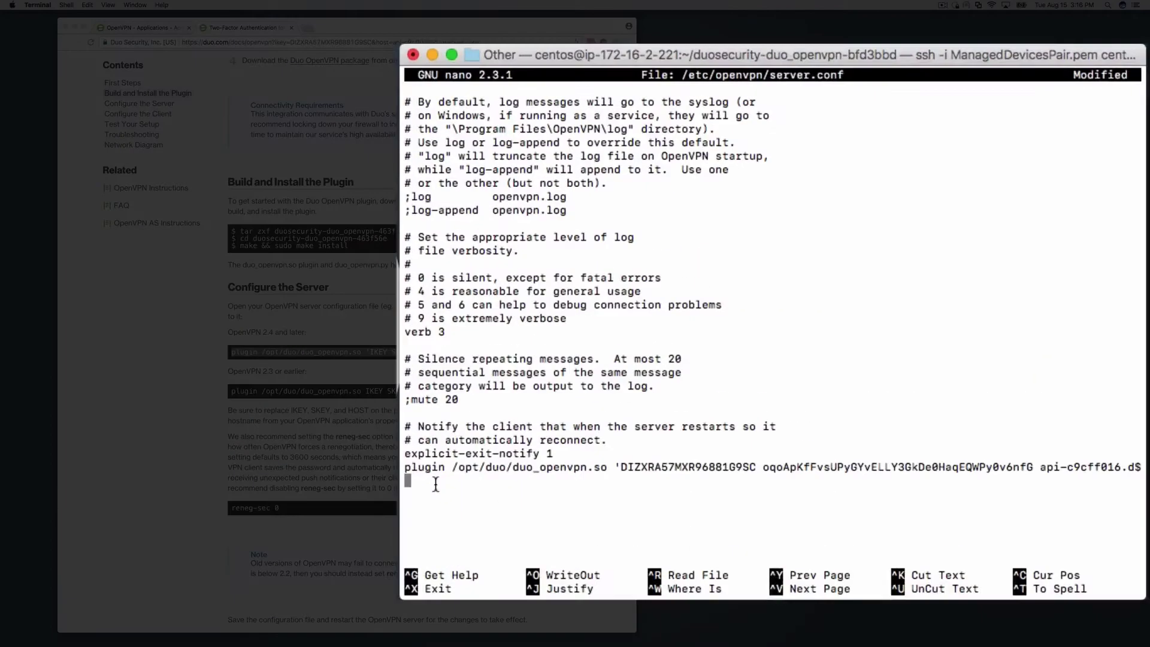
pyautogui.write('re')
pyautogui.write('neg-sec ')
pyautogui.write('0')
pyautogui.hotkey('ctrl', 'x')
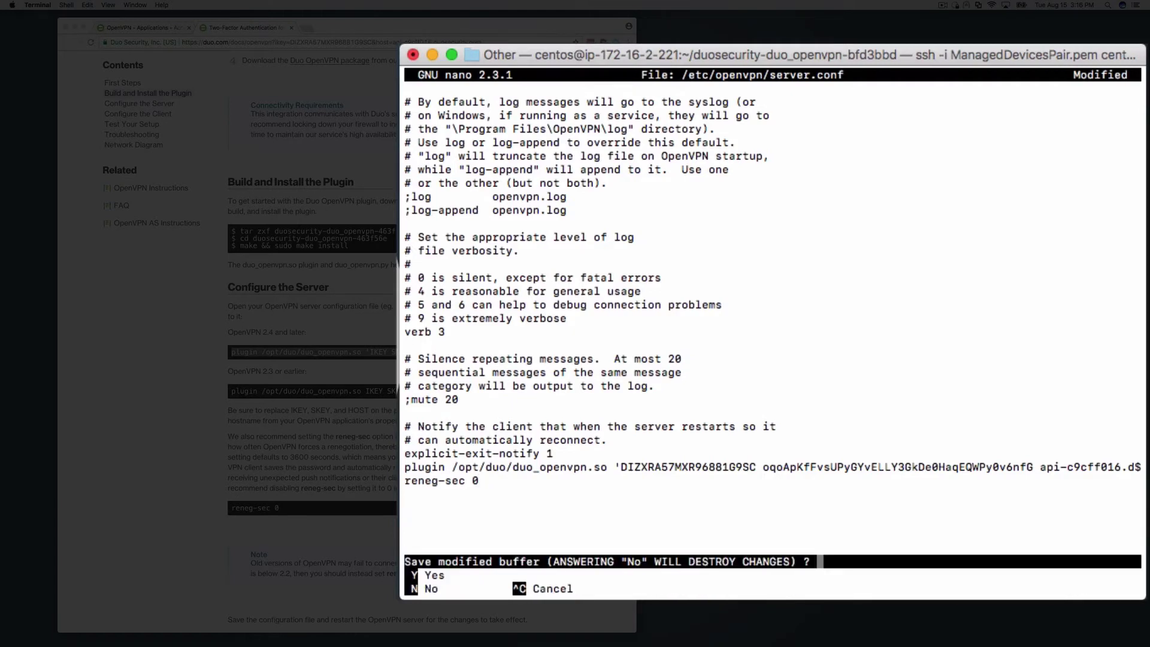
pyautogui.press('y')
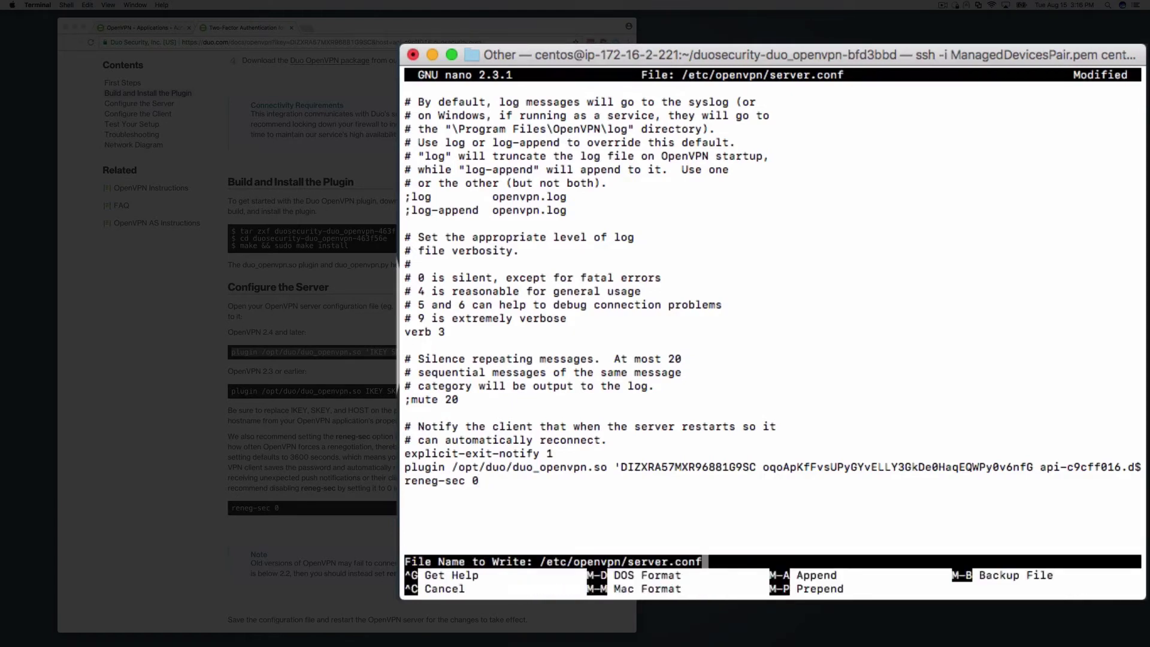
pyautogui.press('Return')
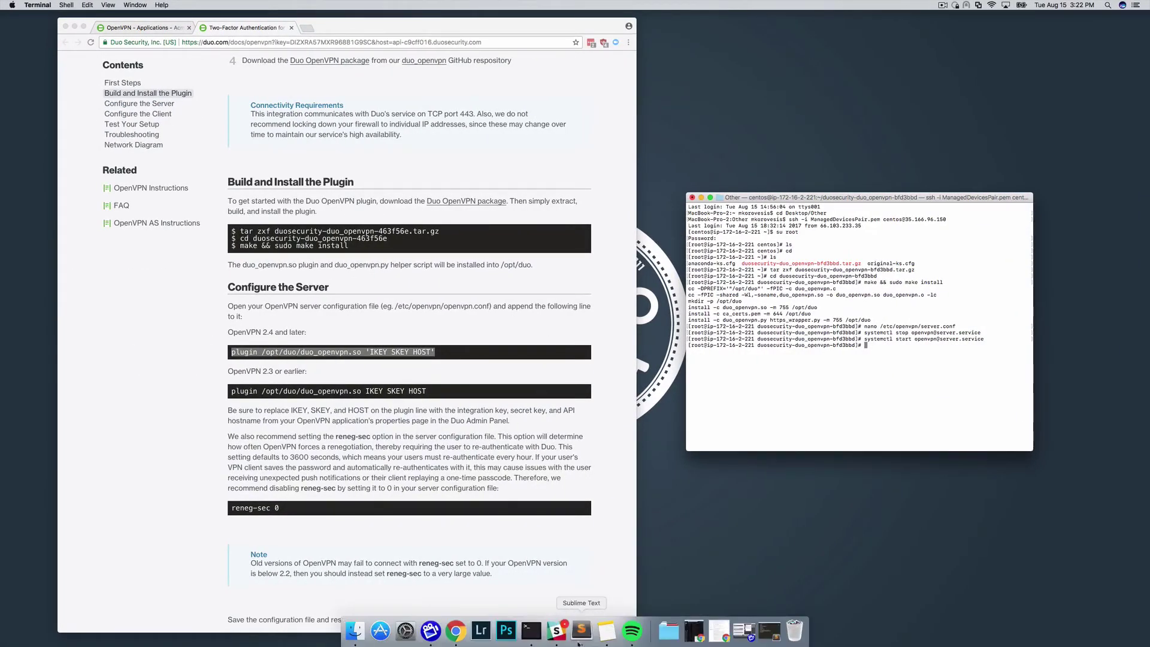
# Step: Check client.ovpn in Sublime Text ends with reneg-sec 0, then minimize the editor
pyautogui.click(582, 636)
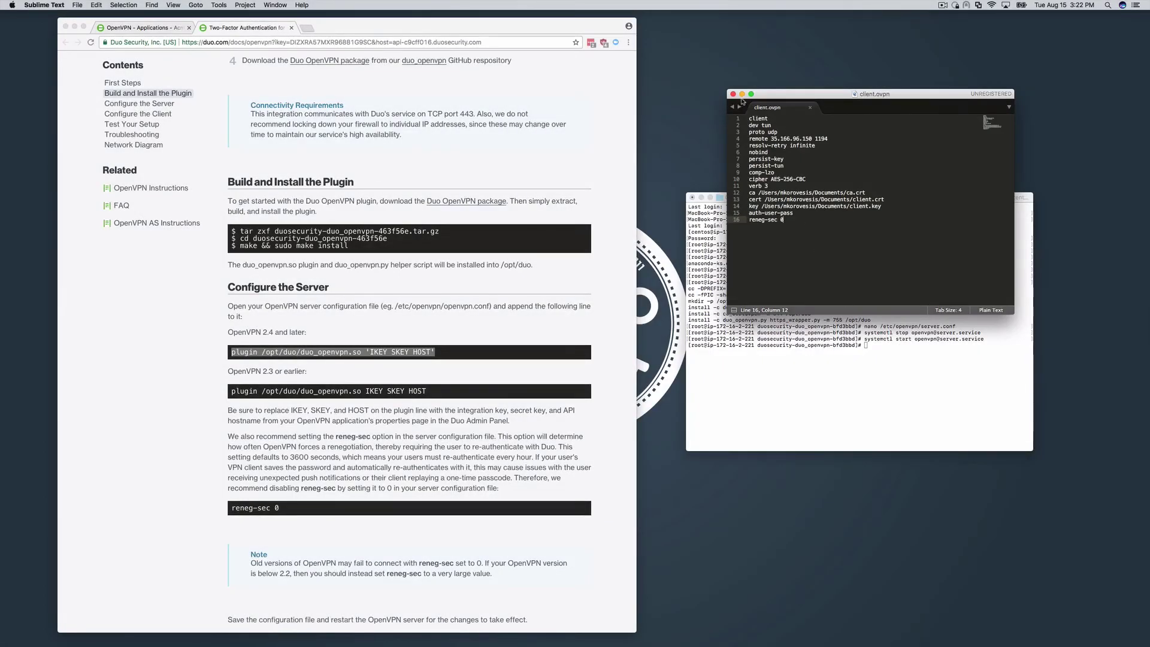
pyautogui.click(740, 94)
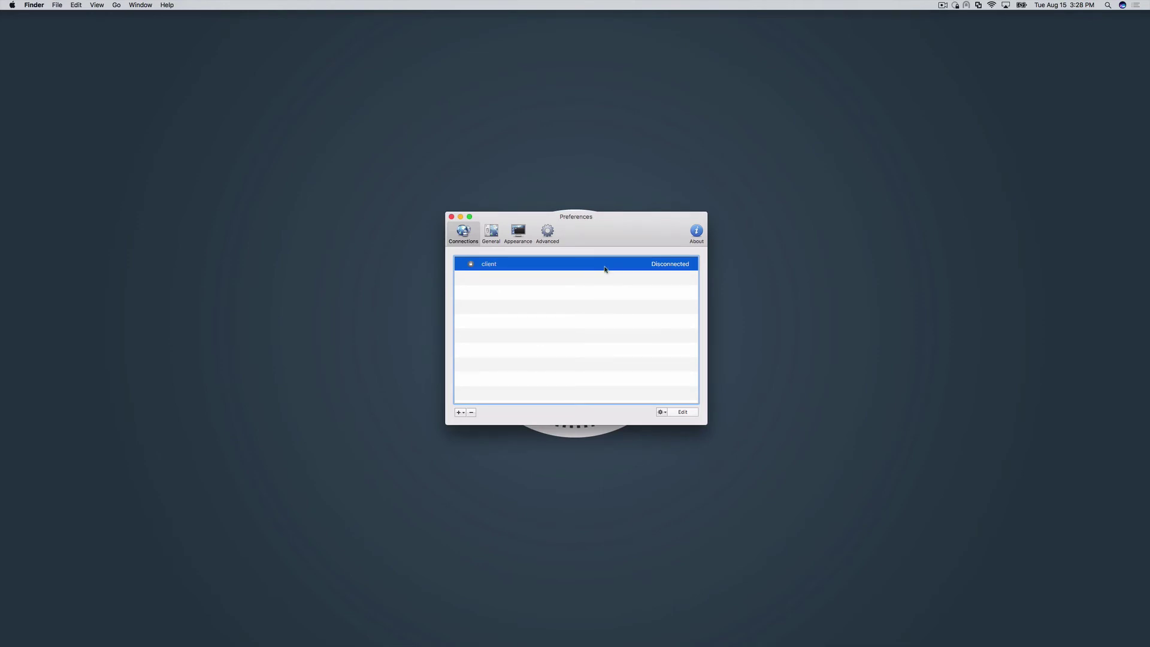
# Step: Connect the 'client' connection from its context menu in Viscosity Preferences
pyautogui.rightClick(604, 265)
pyautogui.click(616, 271)
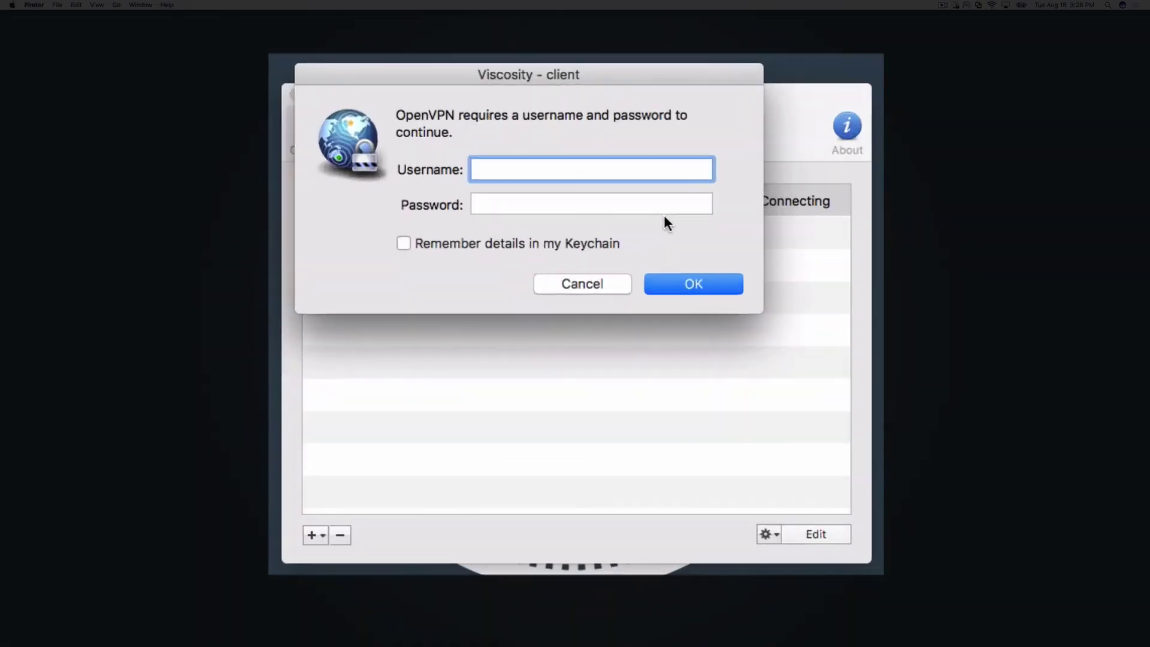
pyautogui.write('client')
# Step: Enter the username and password in the Viscosity login dialog and submit them for Duo authentication
pyautogui.press('Tab')
pyautogui.write('pa')
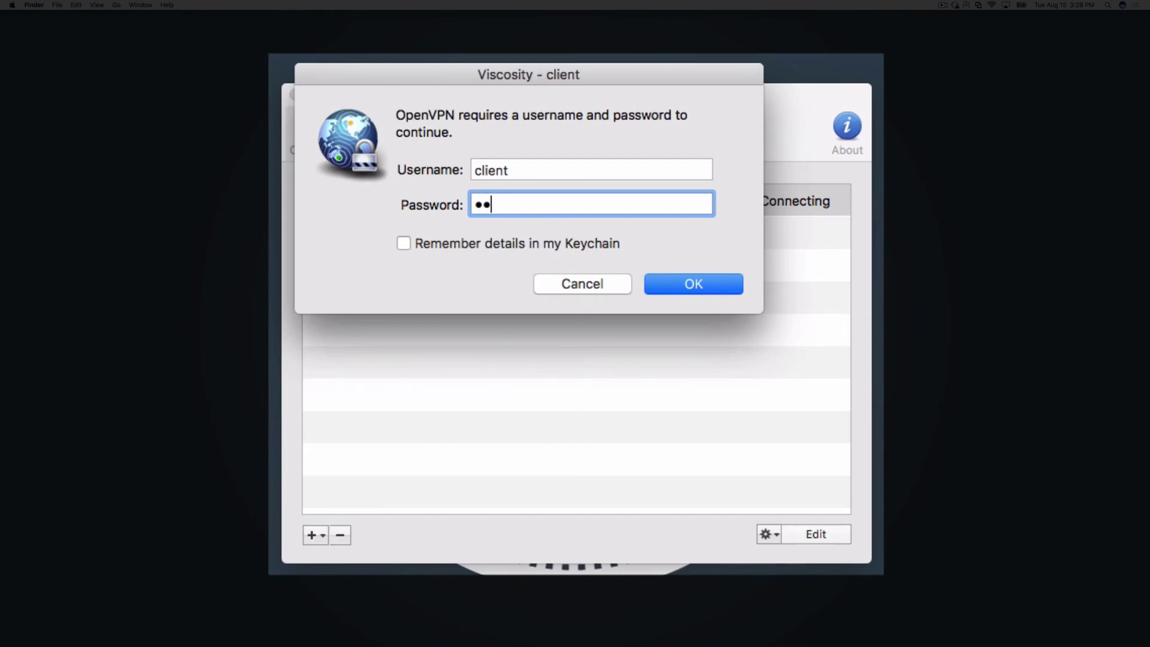
pyautogui.write('ss')
pyautogui.press('Return')
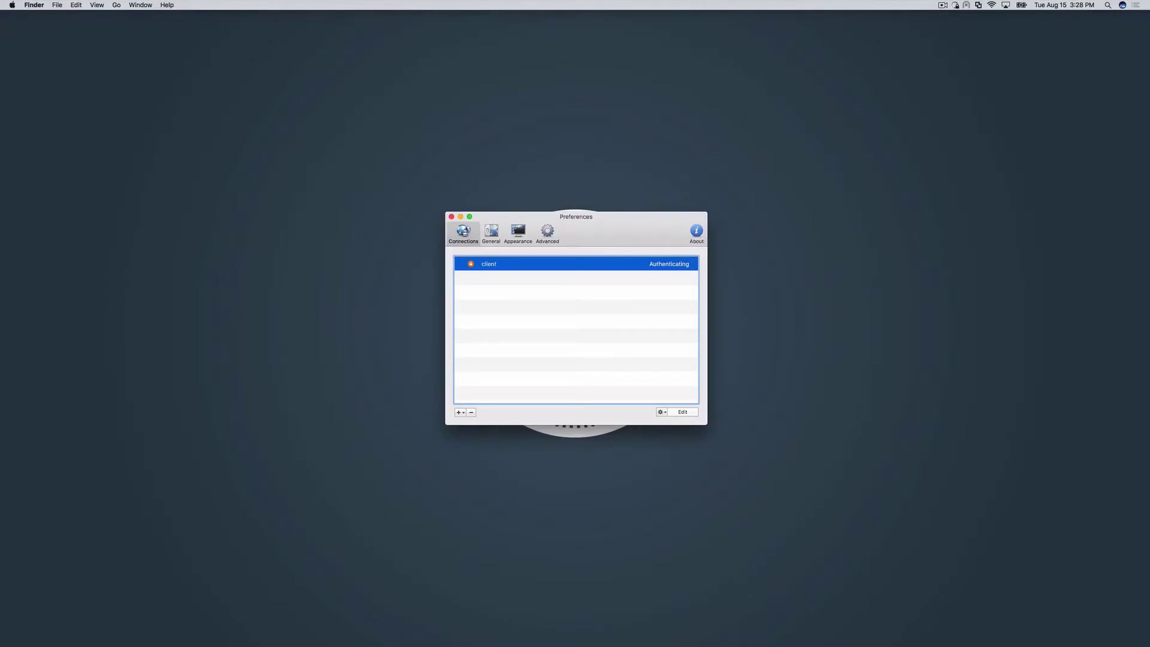